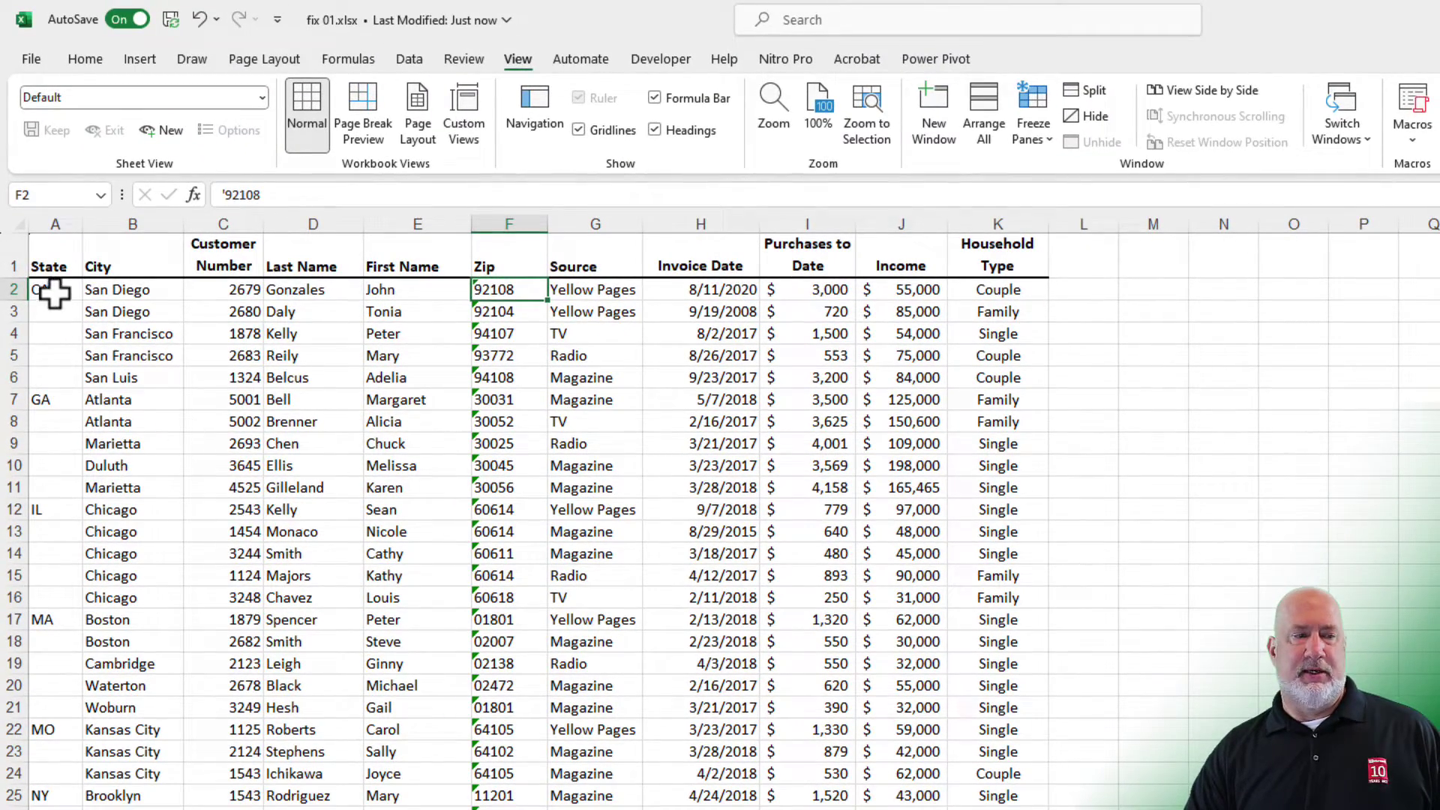
- Try dragging CA down column A to fill it, then undo both fills
{"action": "left_click", "coordinate": [54, 293]}
{"action": "left_click_drag", "start_coordinate": [88, 306], "coordinate": [81, 389]}
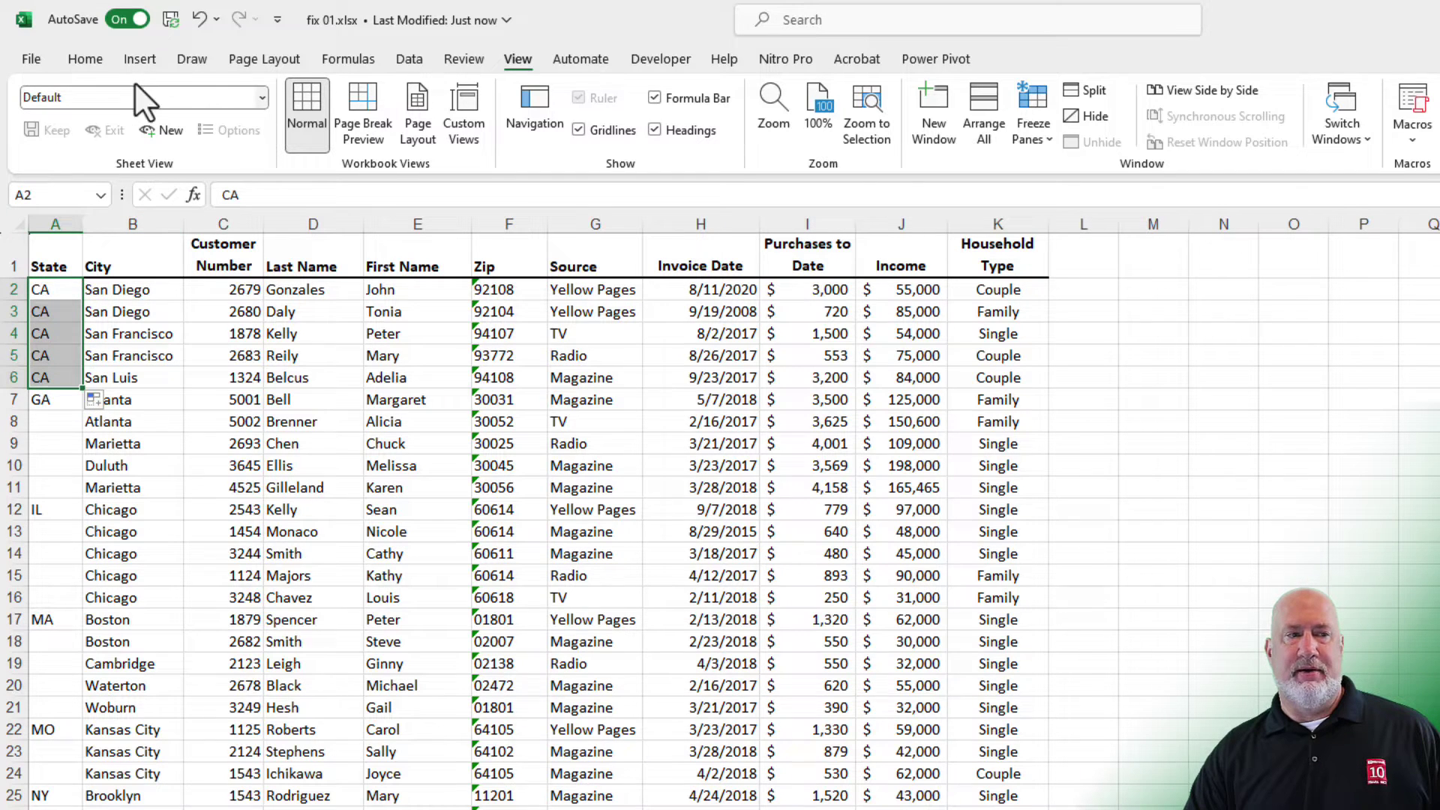
{"action": "left_click", "coordinate": [197, 25]}
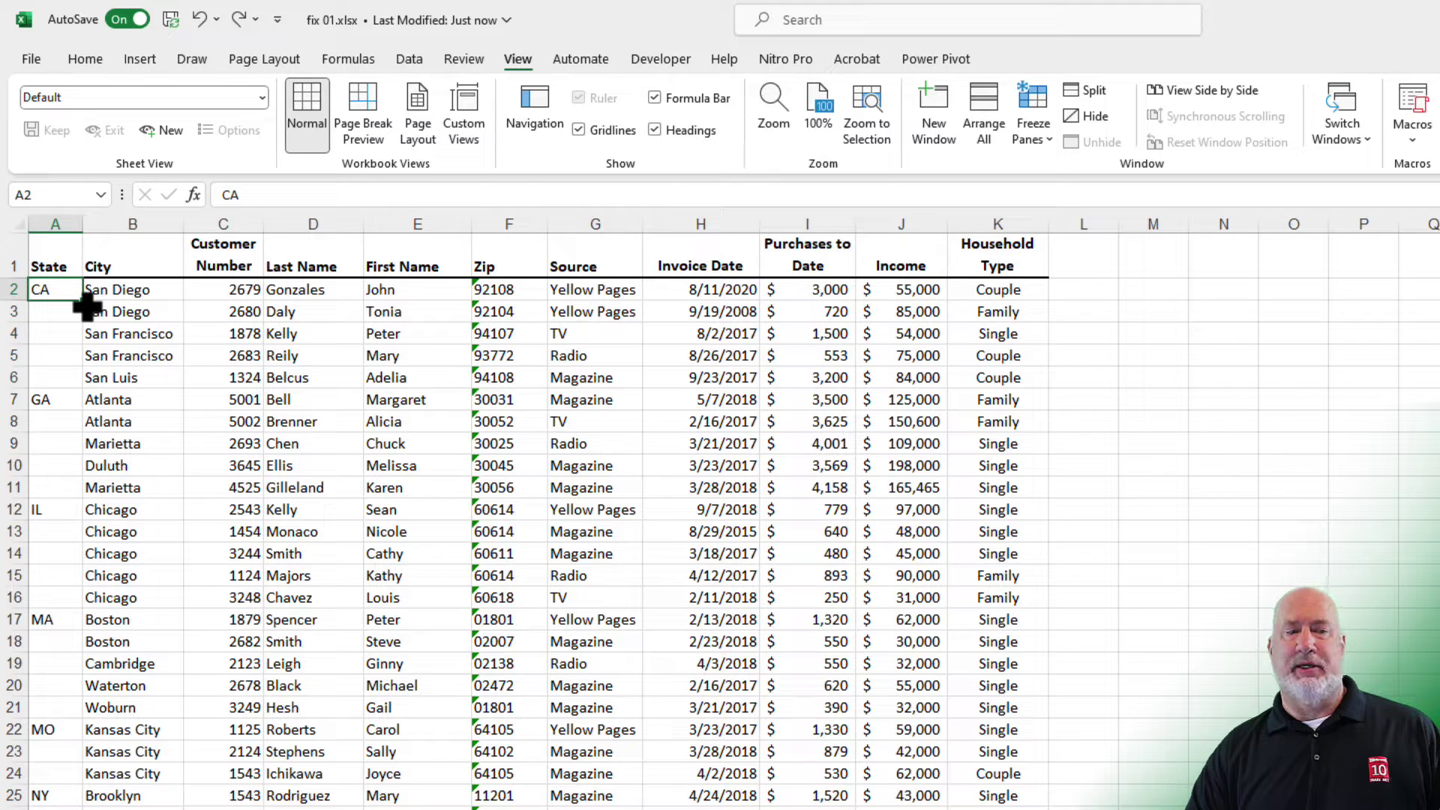
{"action": "left_click_drag", "start_coordinate": [84, 301], "coordinate": [84, 491]}
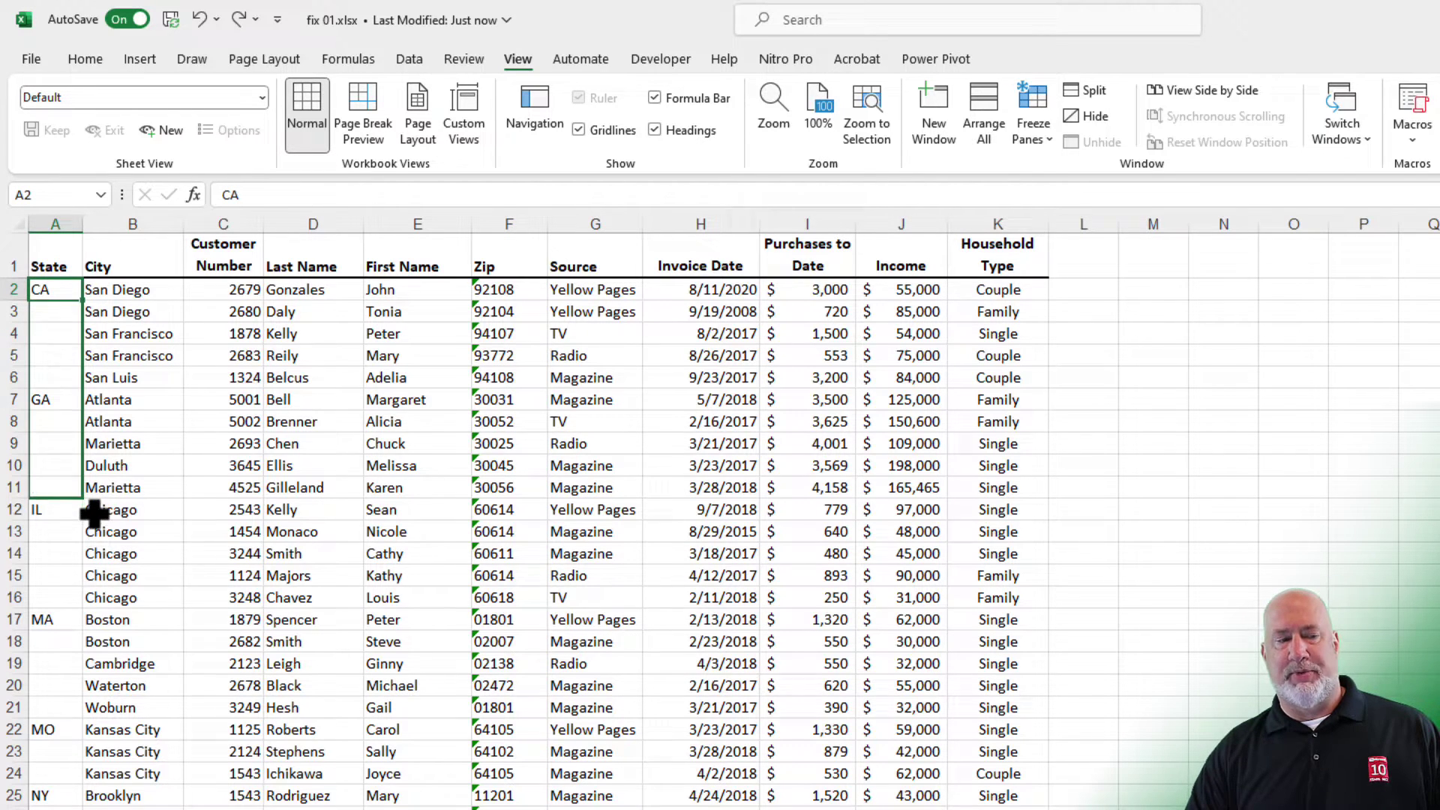
{"action": "key", "text": "ctrl+z"}
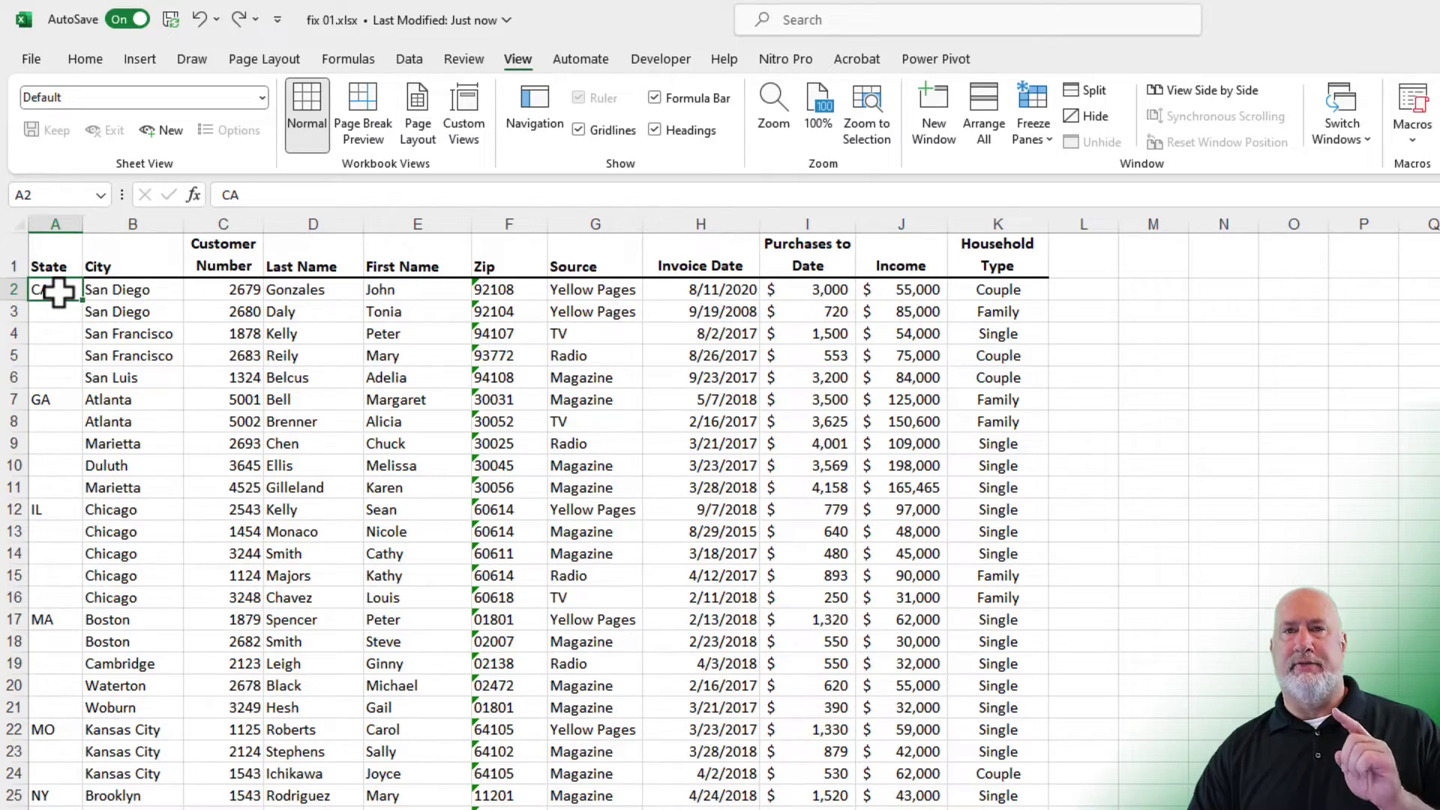
- Select A2:A34 and use Go To Special to keep only the Blanks selected
{"action": "mouse_move", "coordinate": [58, 290]}
{"action": "left_mouse_down"}
{"action": "mouse_move", "coordinate": [35, 722]}
{"action": "mouse_move", "coordinate": [33, 597]}
{"action": "left_mouse_up"}
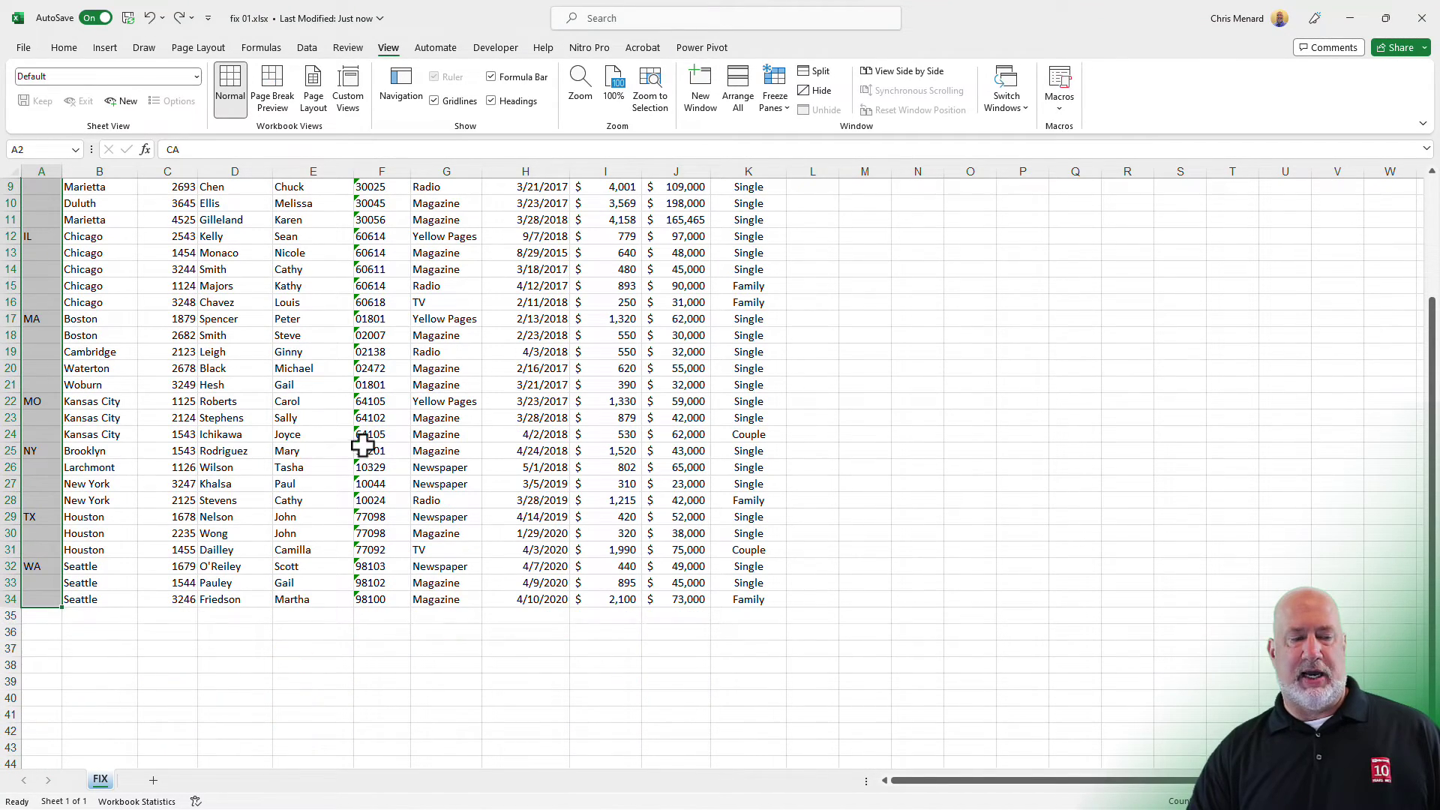
{"action": "scroll", "coordinate": [452, 360], "scroll_direction": "up", "scroll_amount": 3}
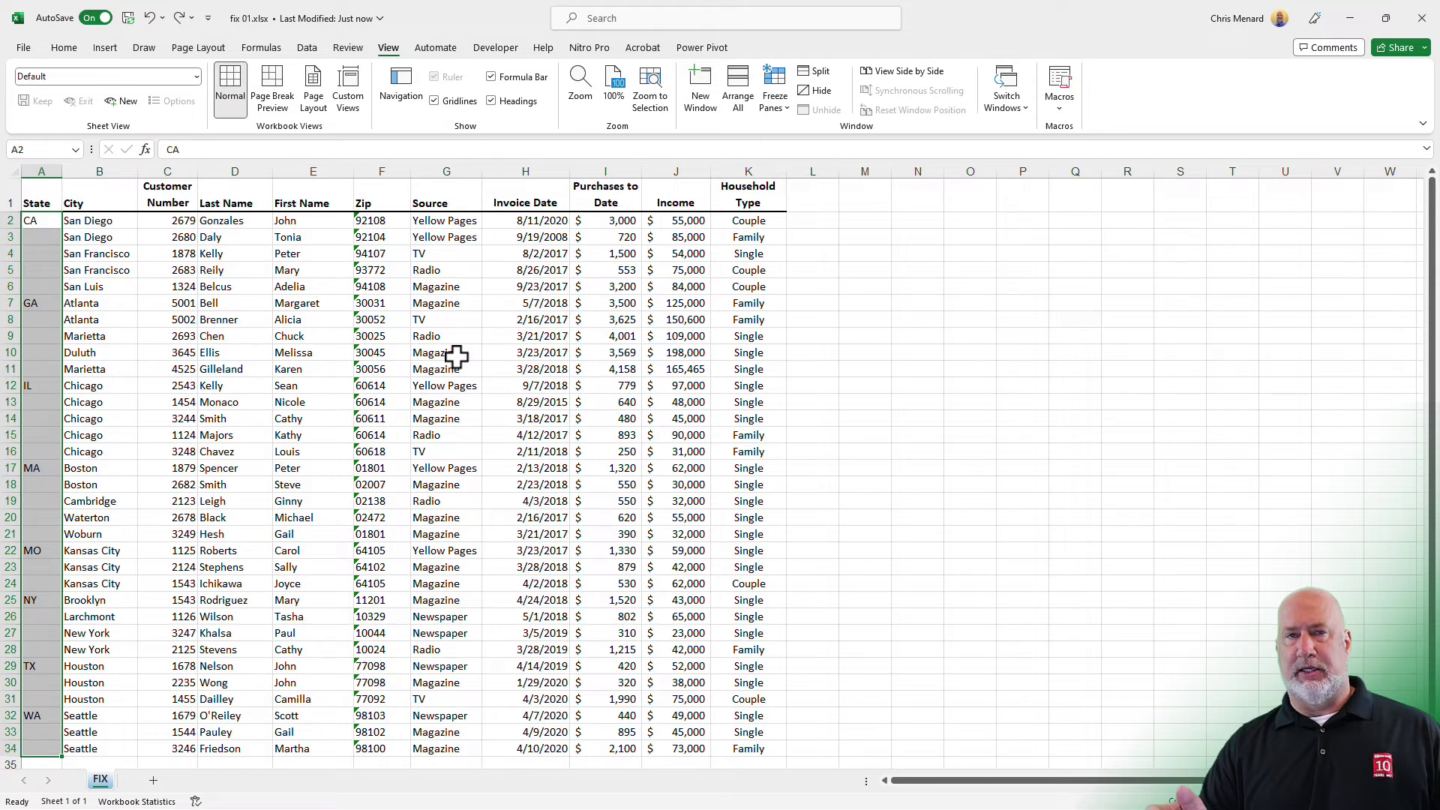
{"action": "key", "text": "ctrl+g"}
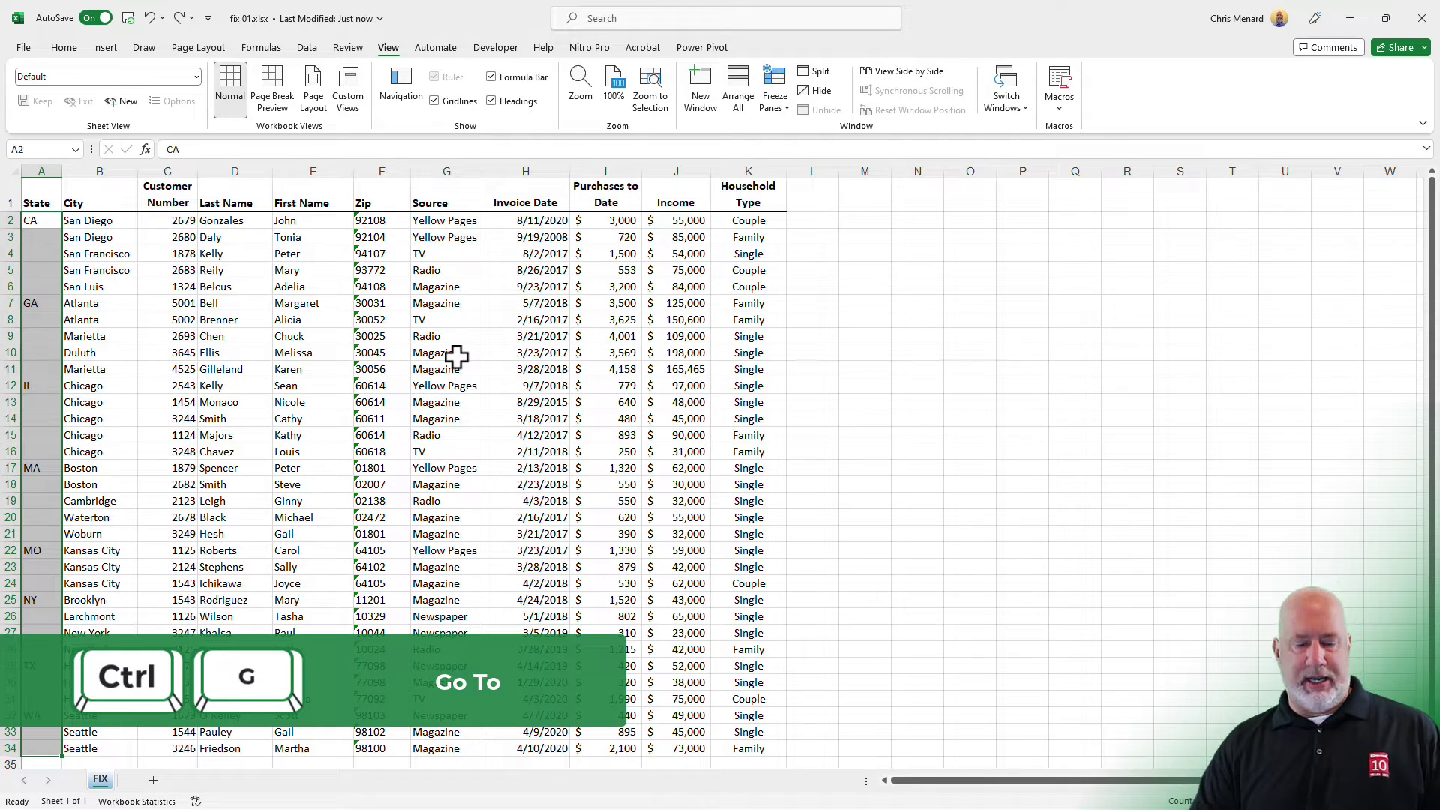
{"action": "key", "text": "ctrl+g"}
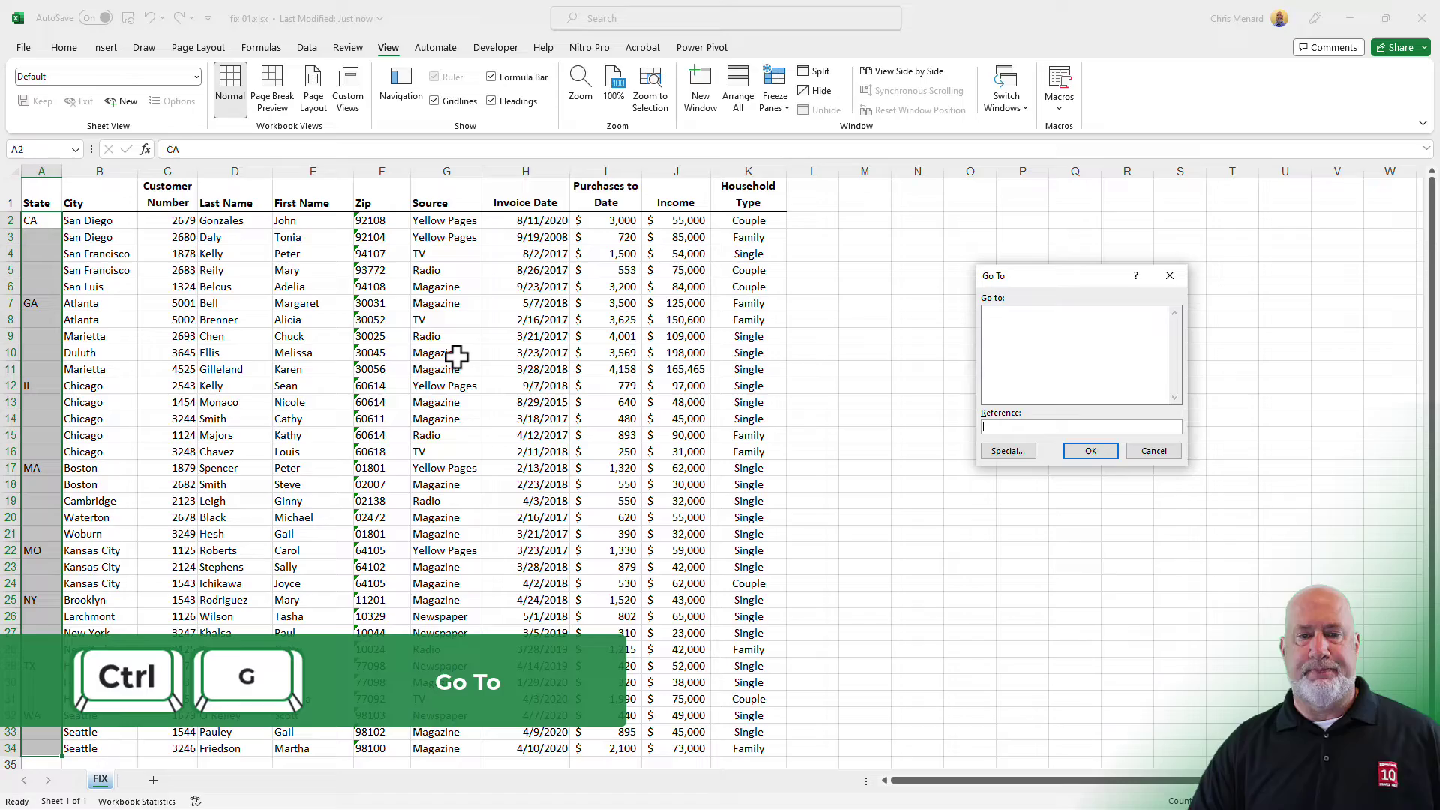
{"action": "left_click_drag", "start_coordinate": [1029, 285], "coordinate": [488, 207]}
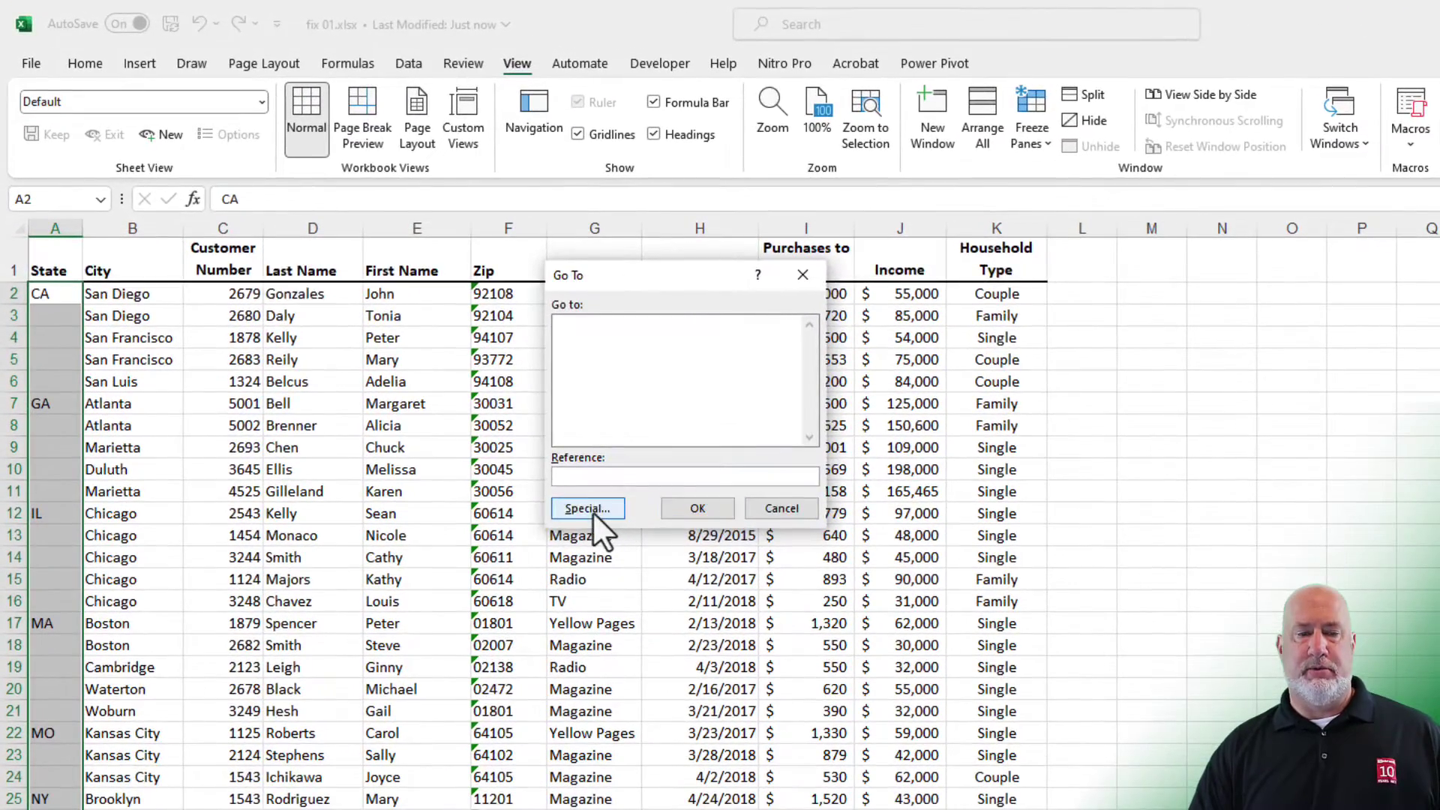
{"action": "left_click", "coordinate": [457, 395]}
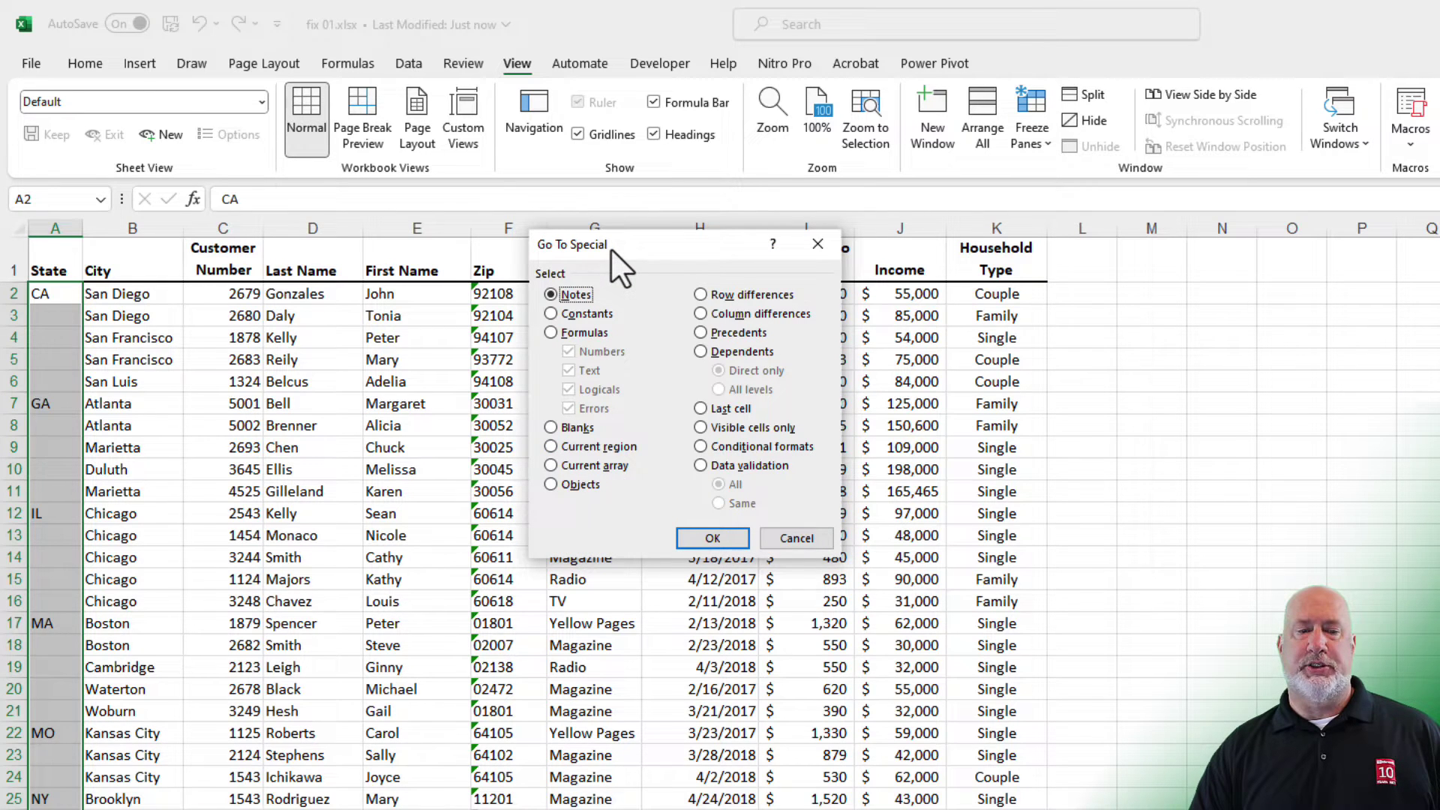
{"action": "left_click", "coordinate": [550, 428]}
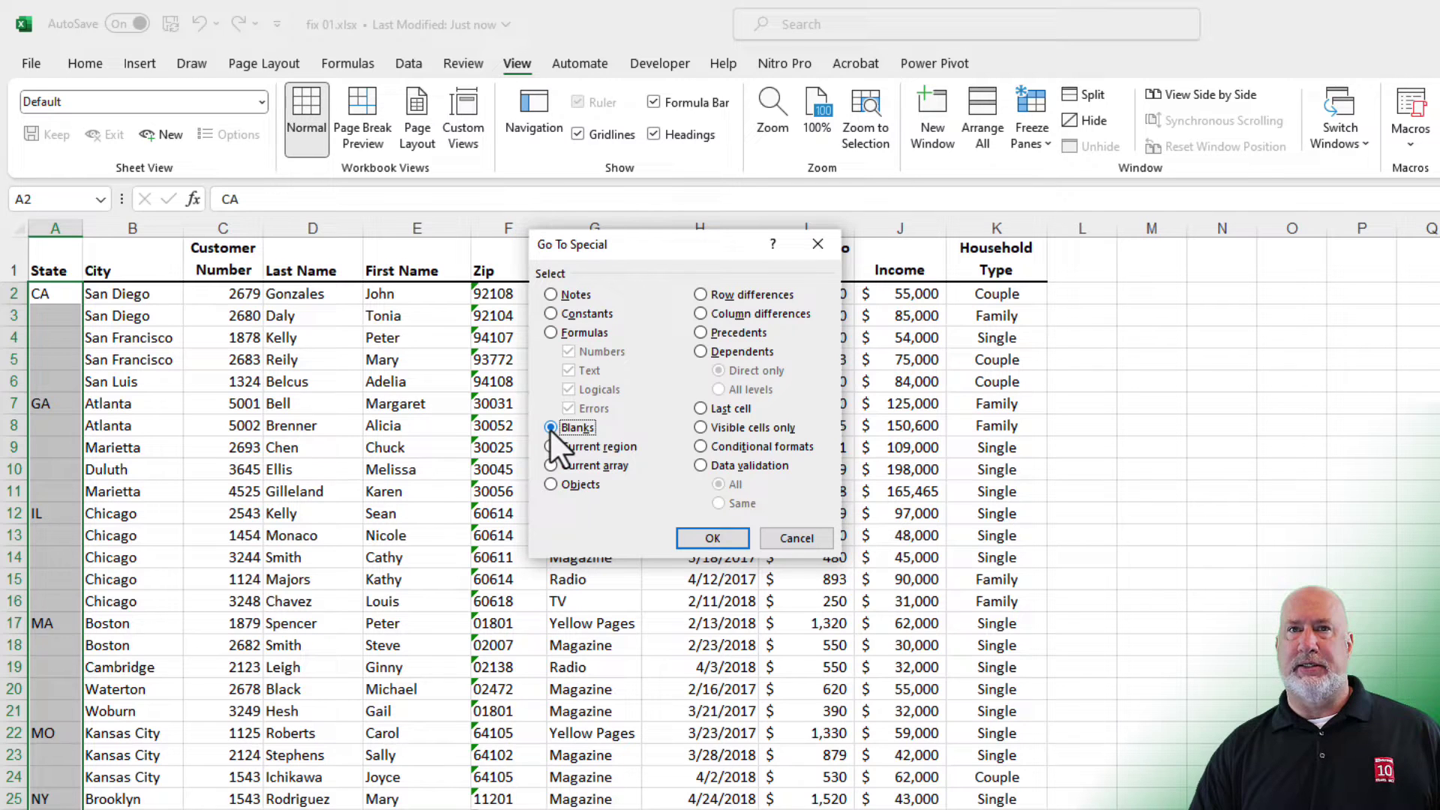
{"action": "left_click", "coordinate": [736, 538]}
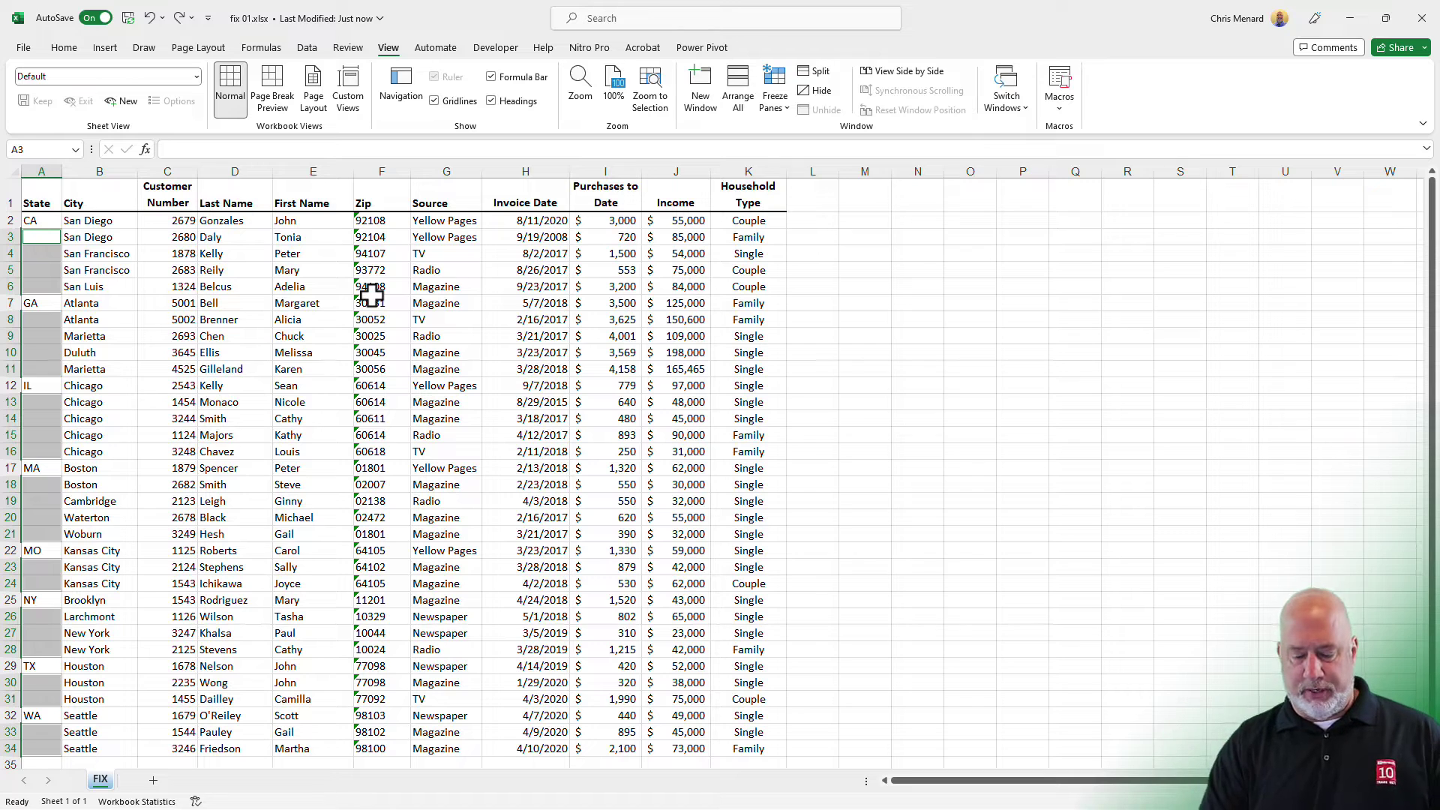
- Enter the formula =A2 into every selected blank State cell at once
{"action": "type", "text": "="}
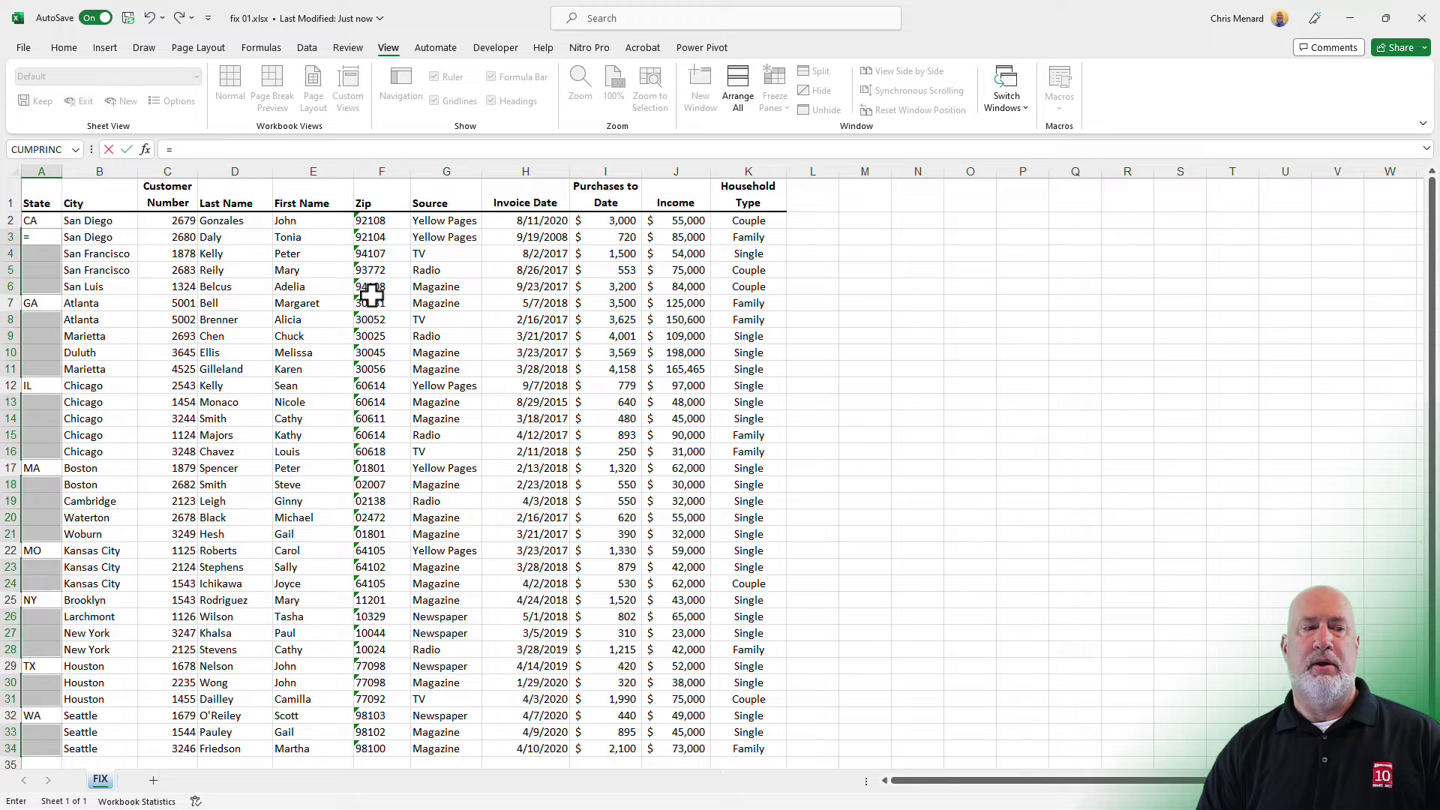
{"action": "type", "text": "a2"}
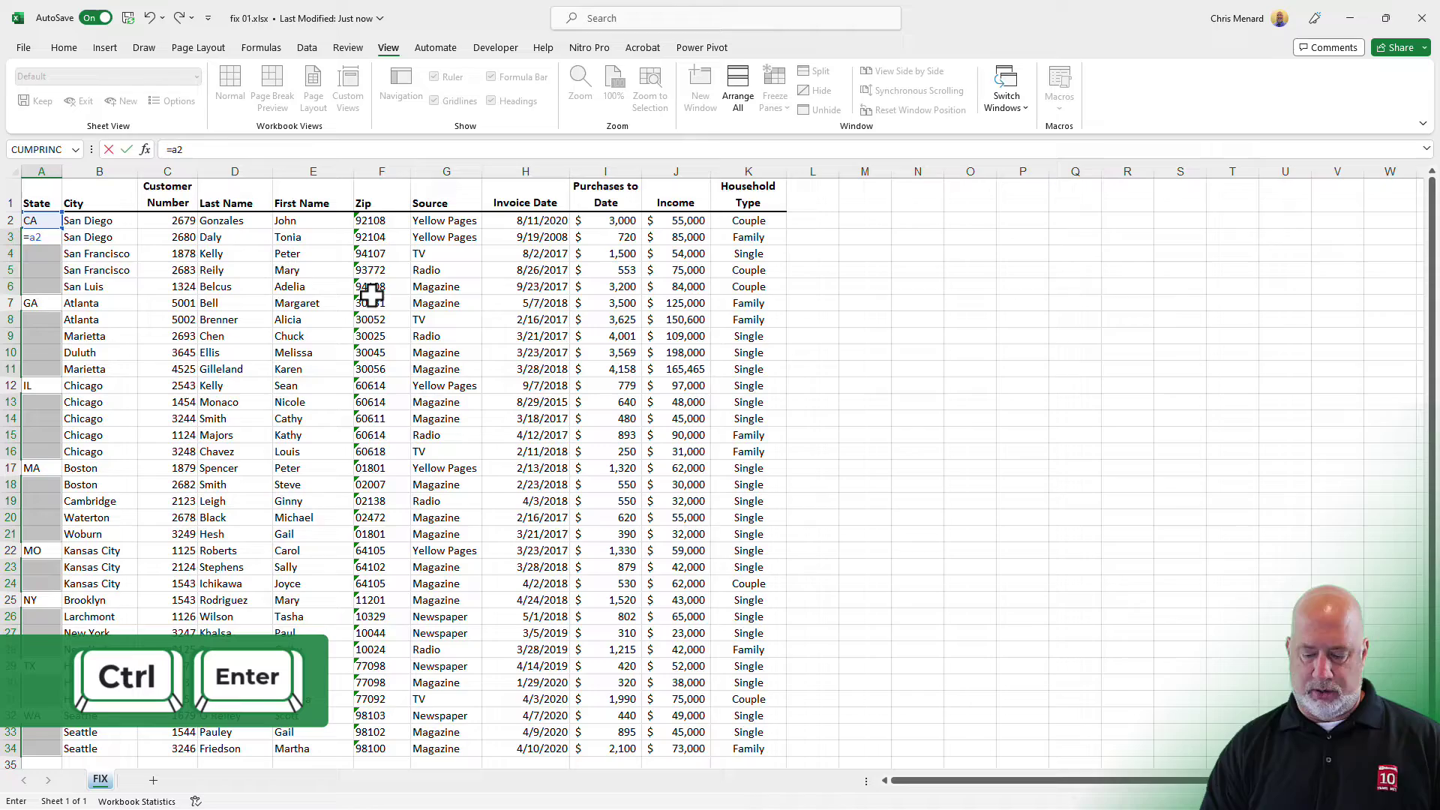
{"action": "key", "text": "ctrl+Return"}
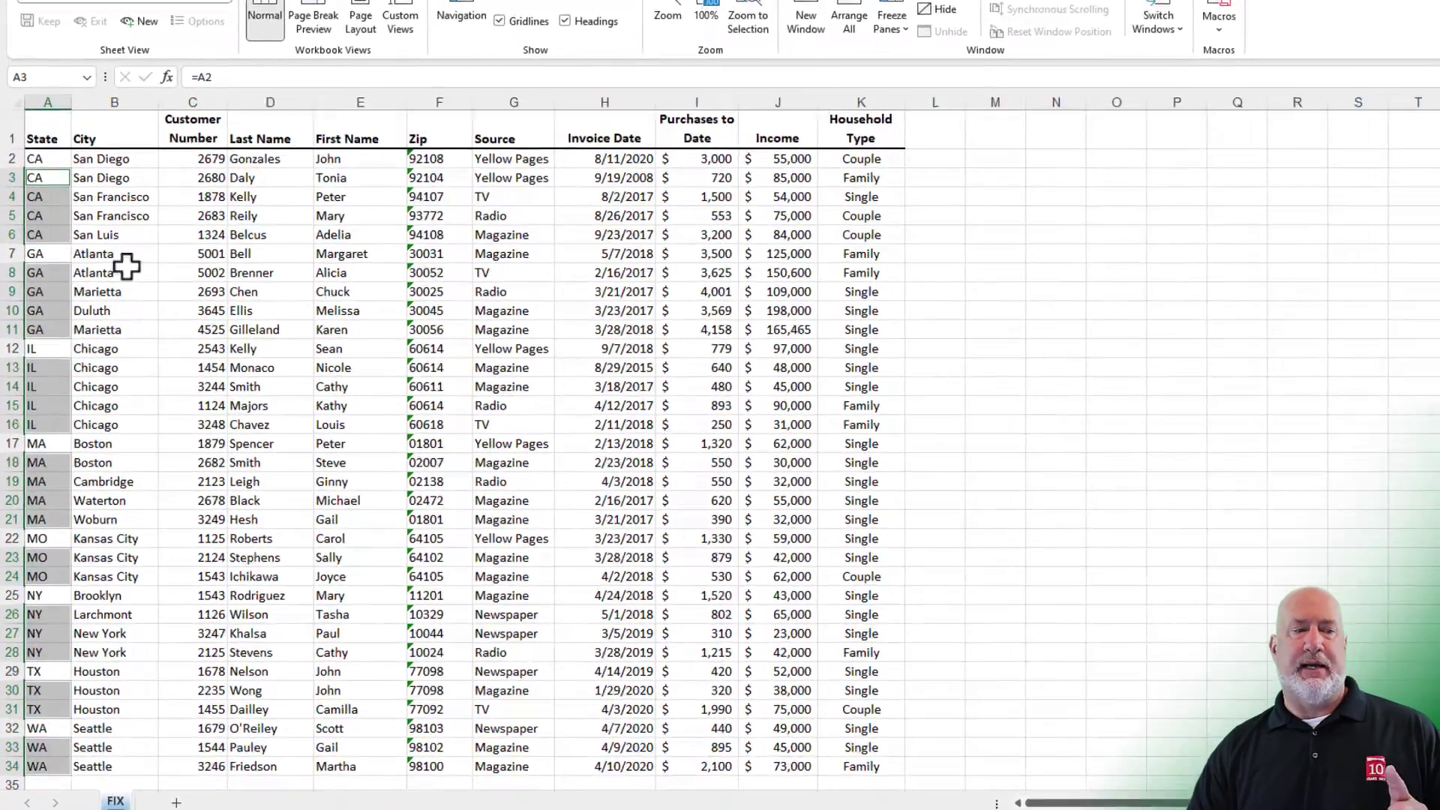
- Select the whole State column A and copy it
{"action": "scroll", "coordinate": [96, 282], "scroll_direction": "down", "scroll_amount": 5}
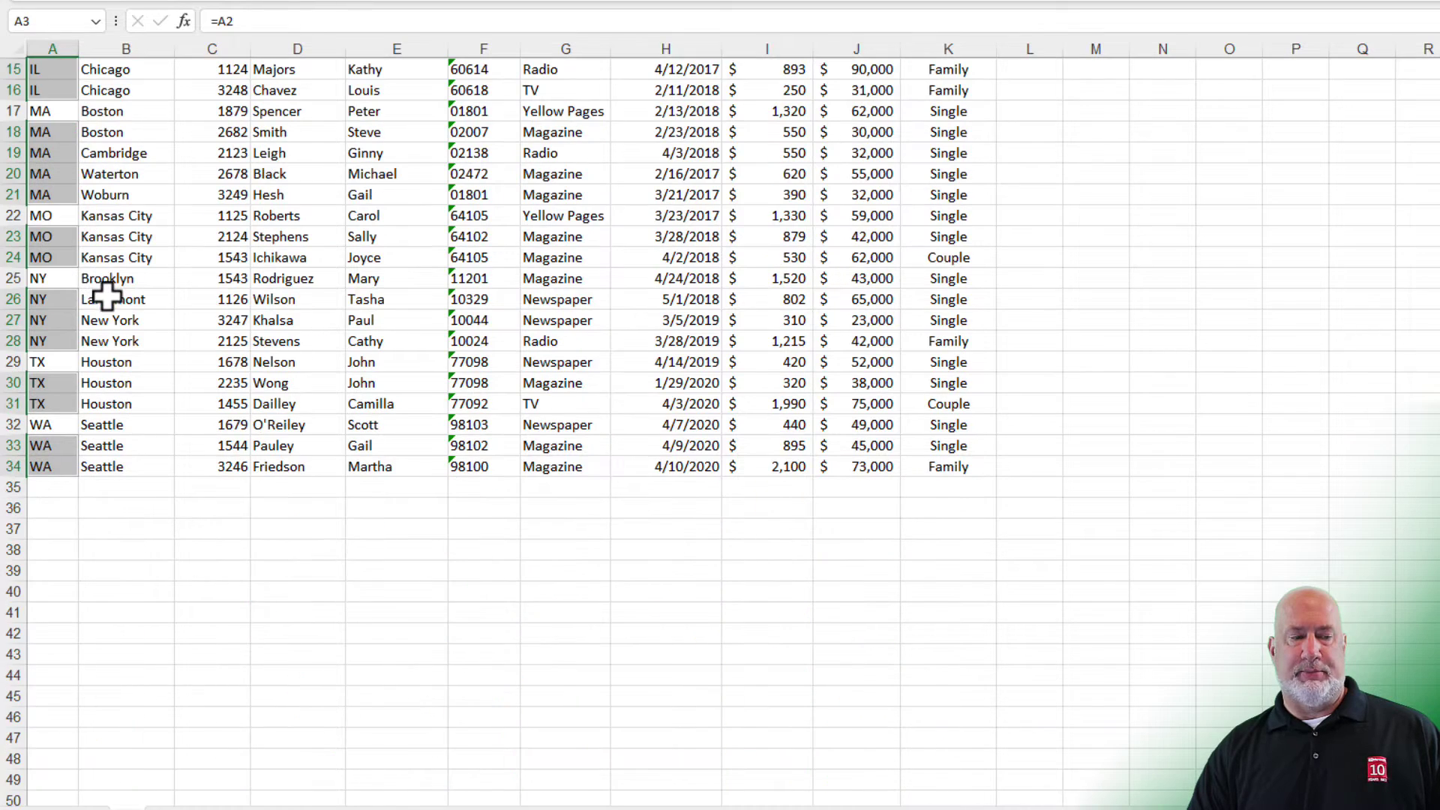
{"action": "scroll", "coordinate": [106, 289], "scroll_direction": "up", "scroll_amount": 5}
{"action": "left_click", "coordinate": [52, 131]}
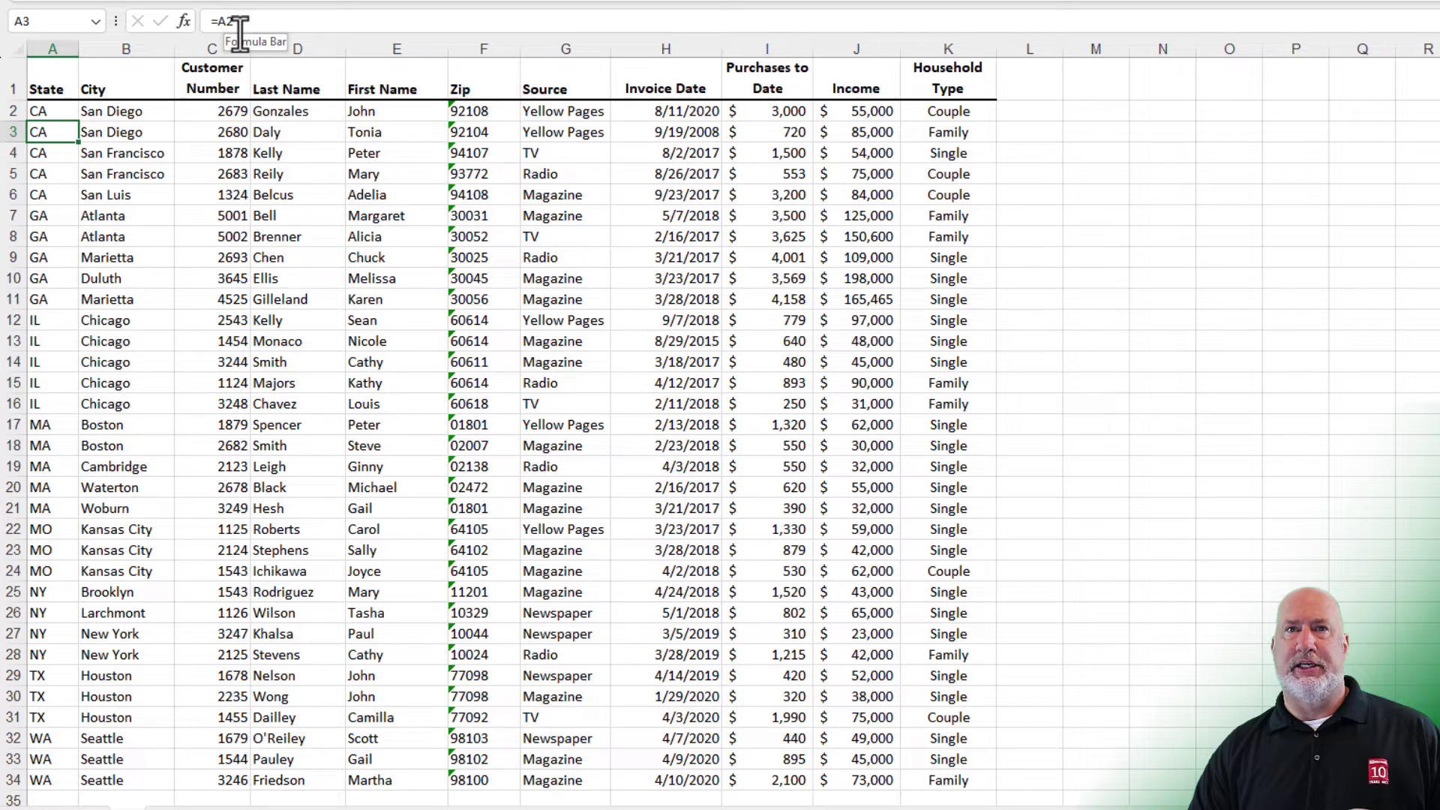
{"action": "left_click", "coordinate": [58, 47]}
{"action": "right_click", "coordinate": [59, 51]}
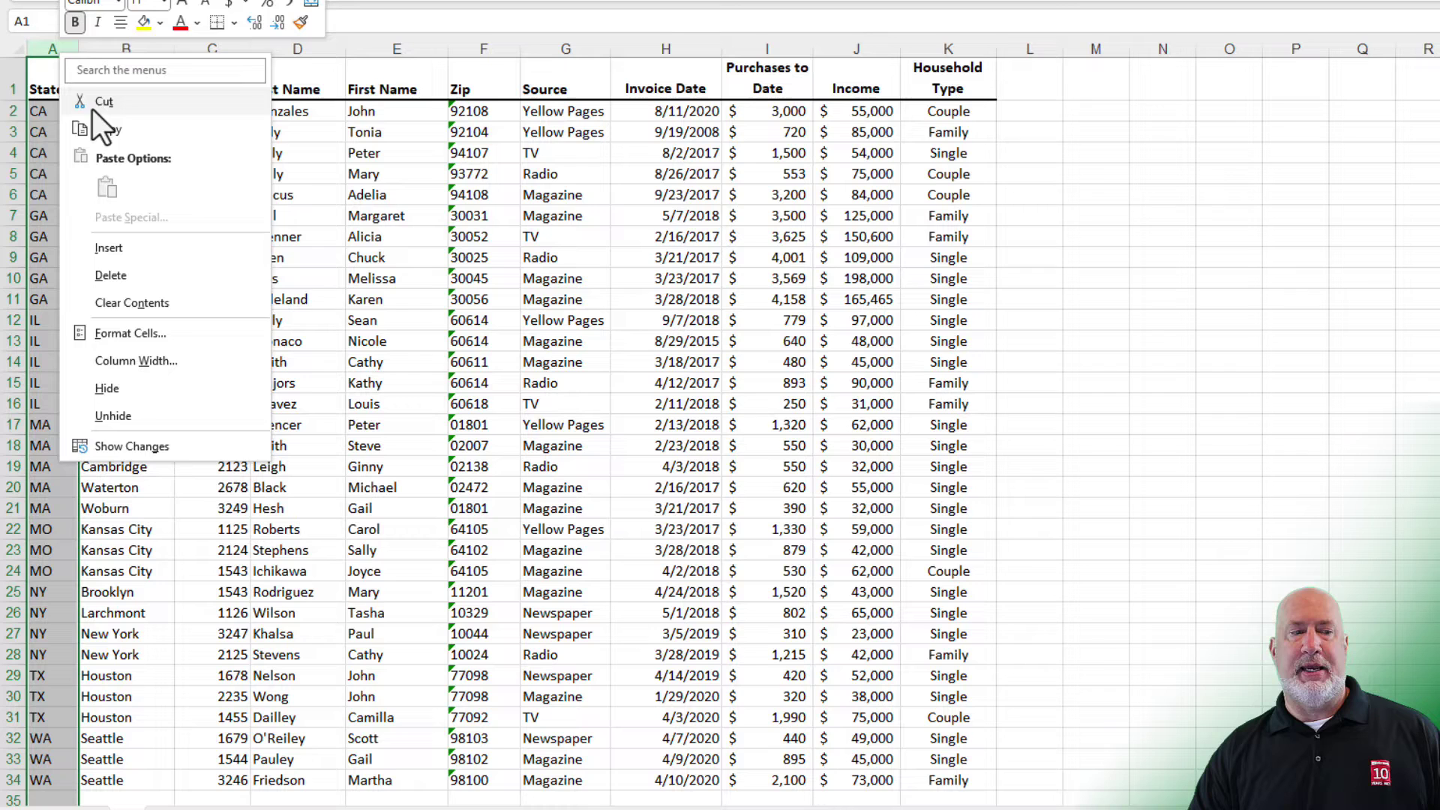
{"action": "left_click", "coordinate": [108, 132]}
- Paste column A over itself as Values and end copy mode
{"action": "right_click", "coordinate": [65, 52]}
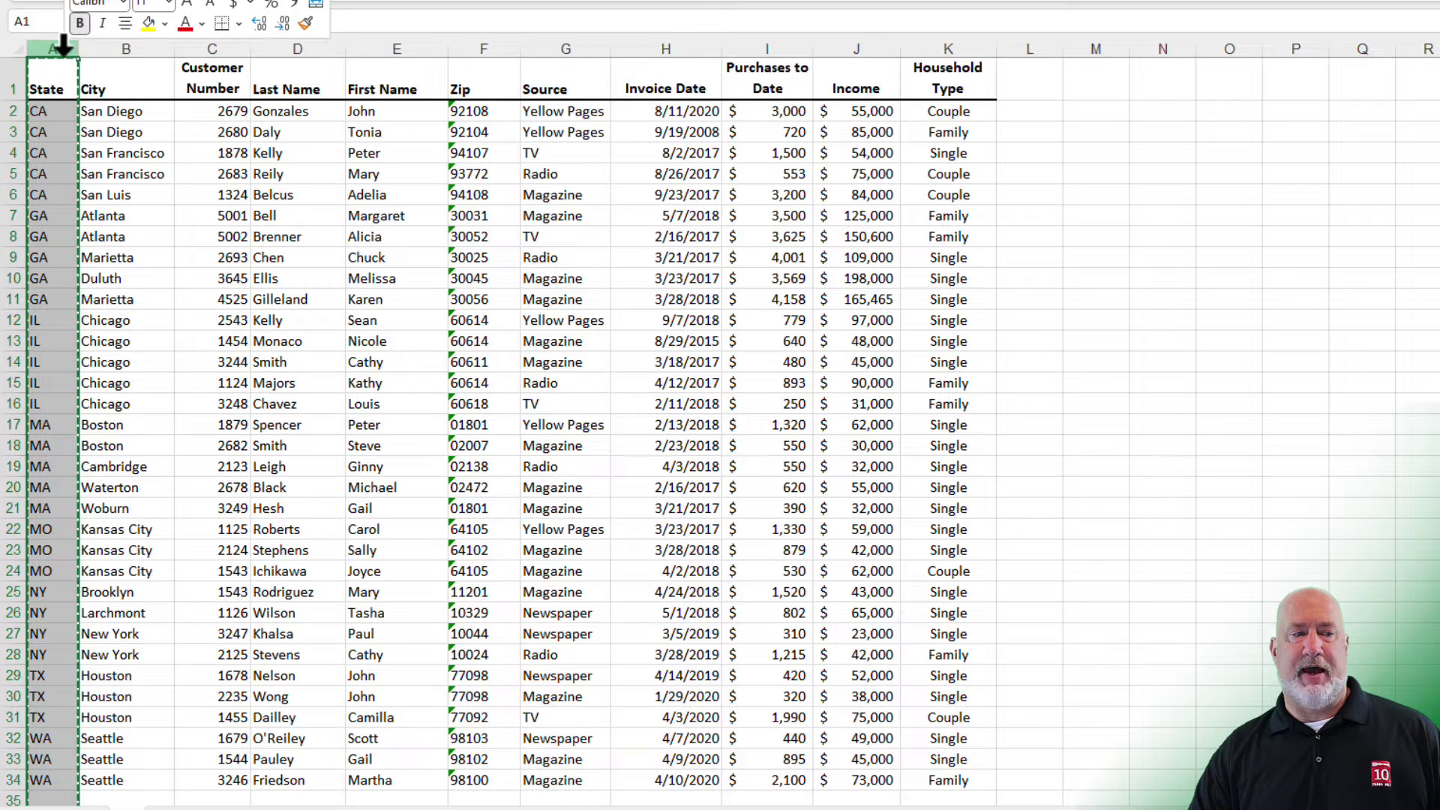
{"action": "left_click", "coordinate": [136, 187]}
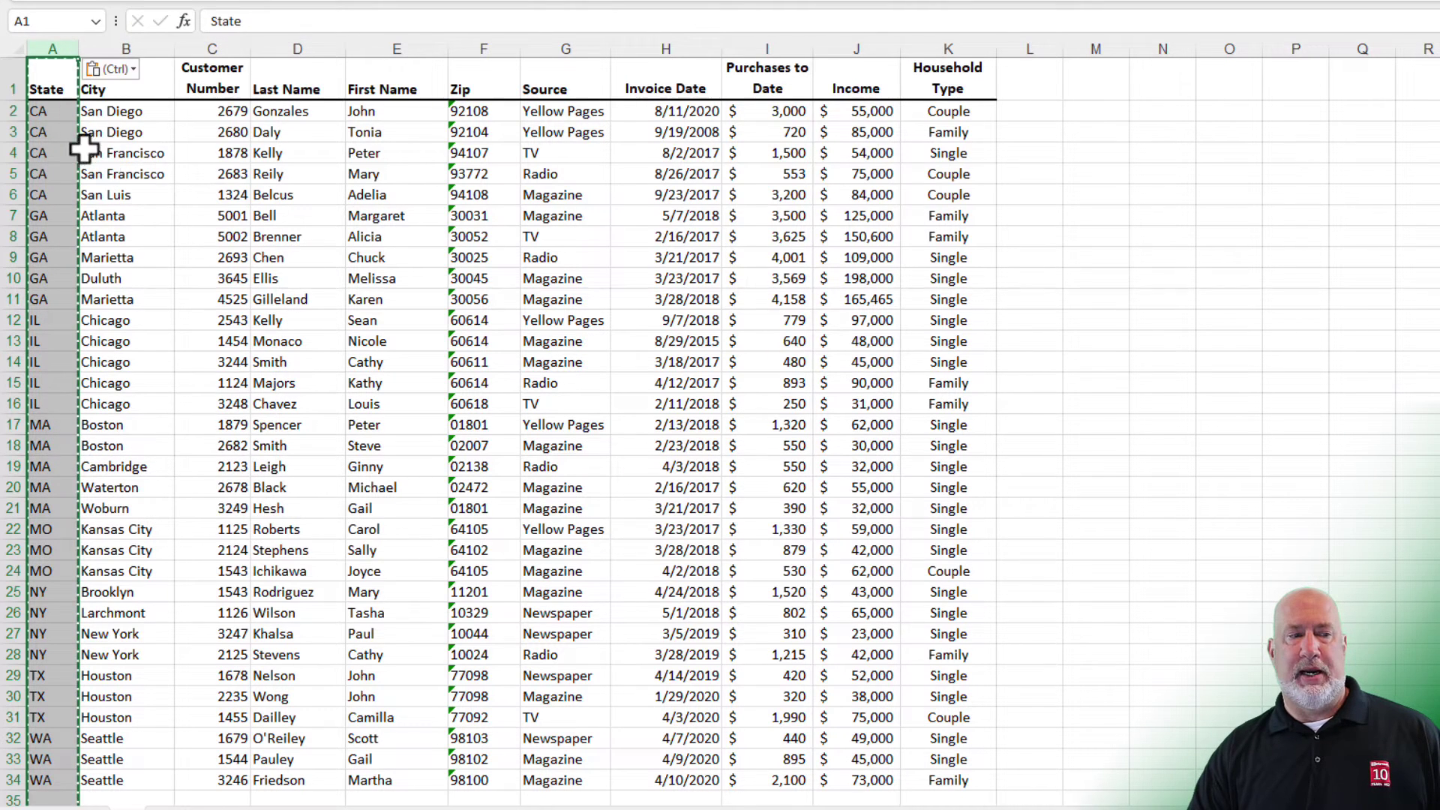
{"action": "left_click", "coordinate": [56, 136]}
{"action": "key", "text": "Escape"}
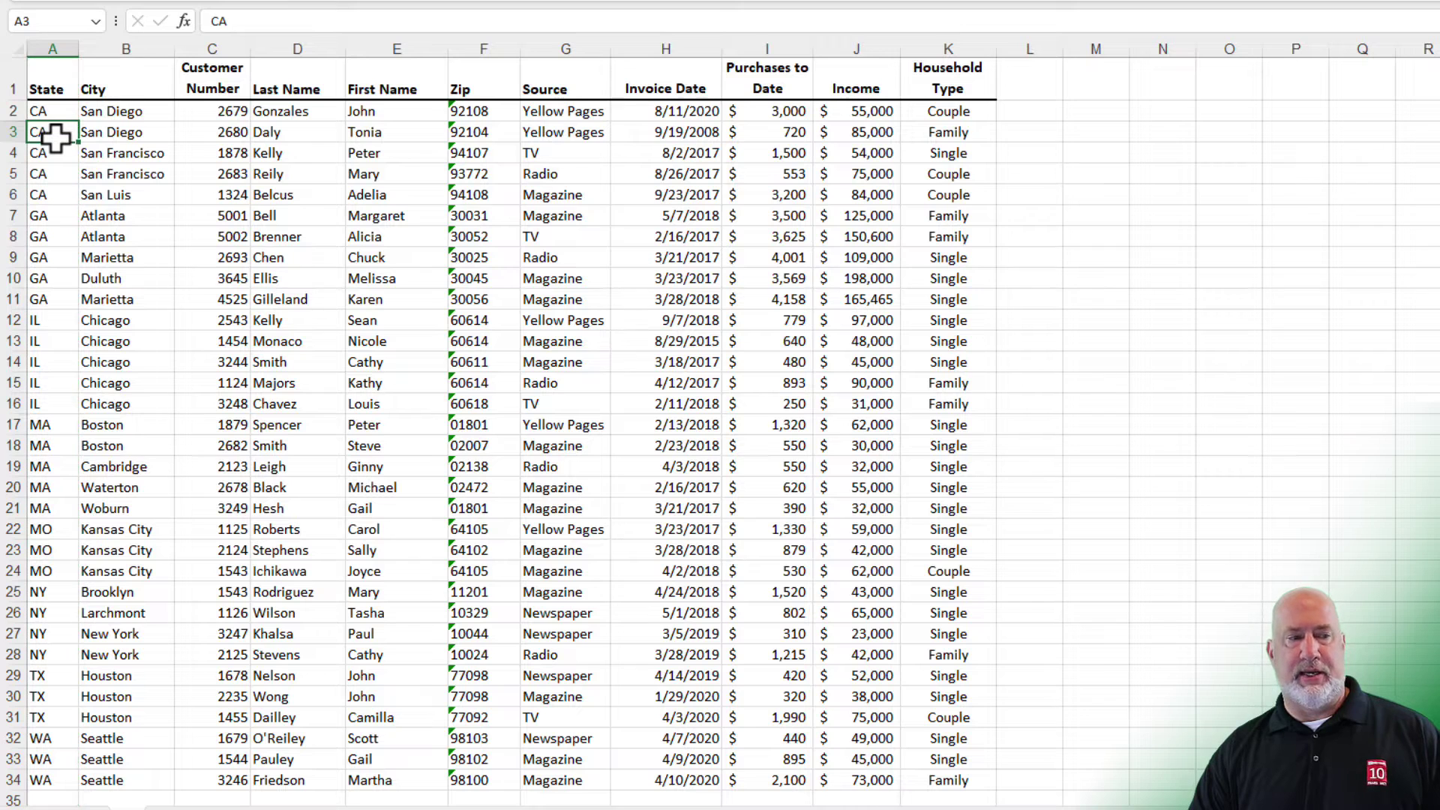